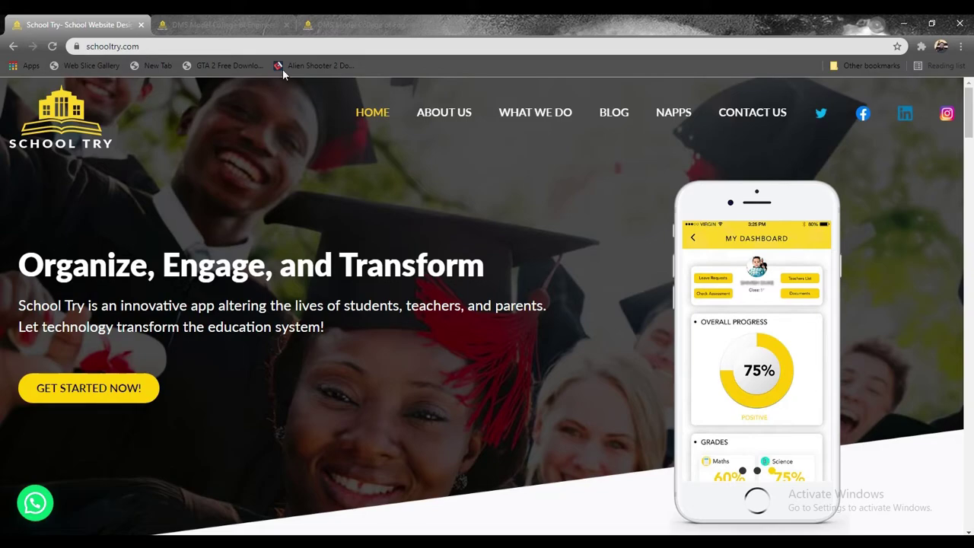
Step: Switch to the DMS Model College teacher portal, open Manage Assignments and look through the existing assignments
click(350, 26)
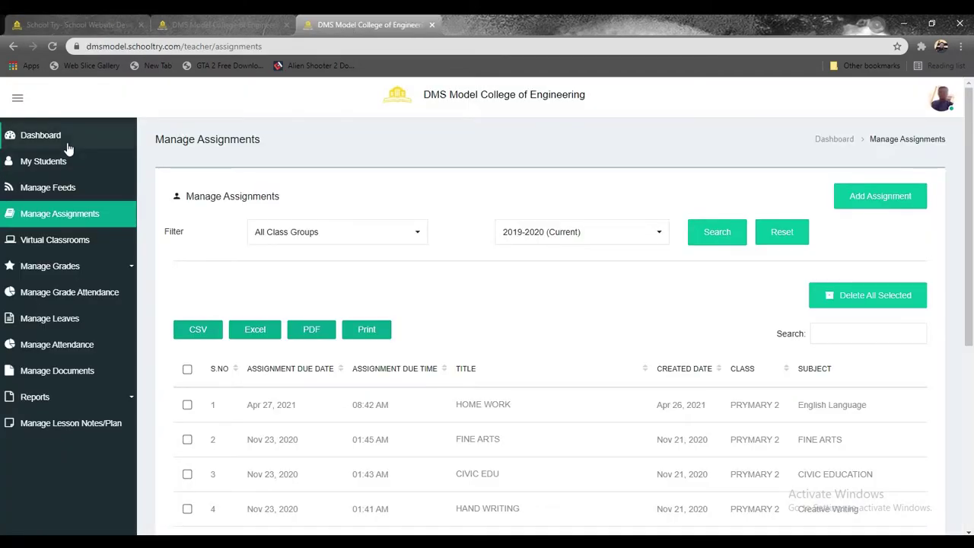
click(89, 146)
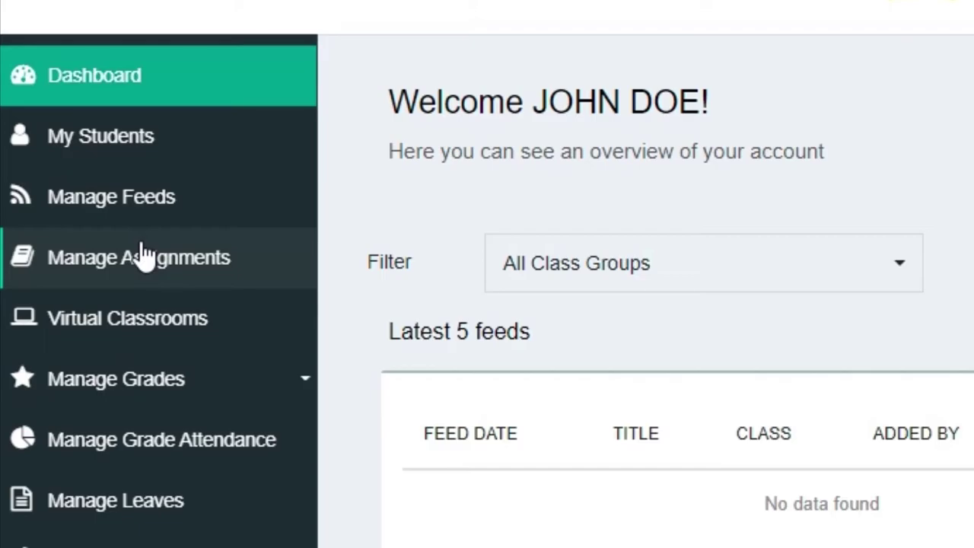
click(145, 257)
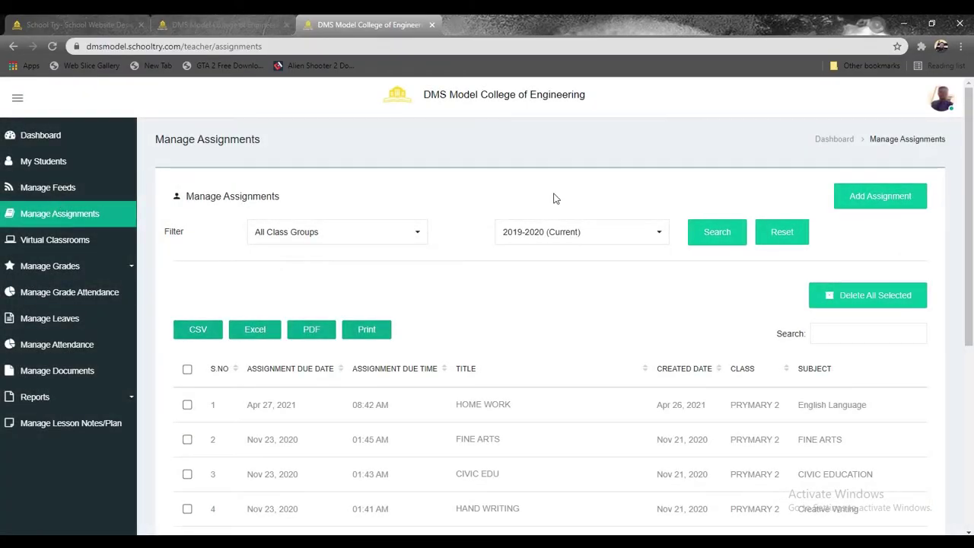
drag(969, 228, 970, 279)
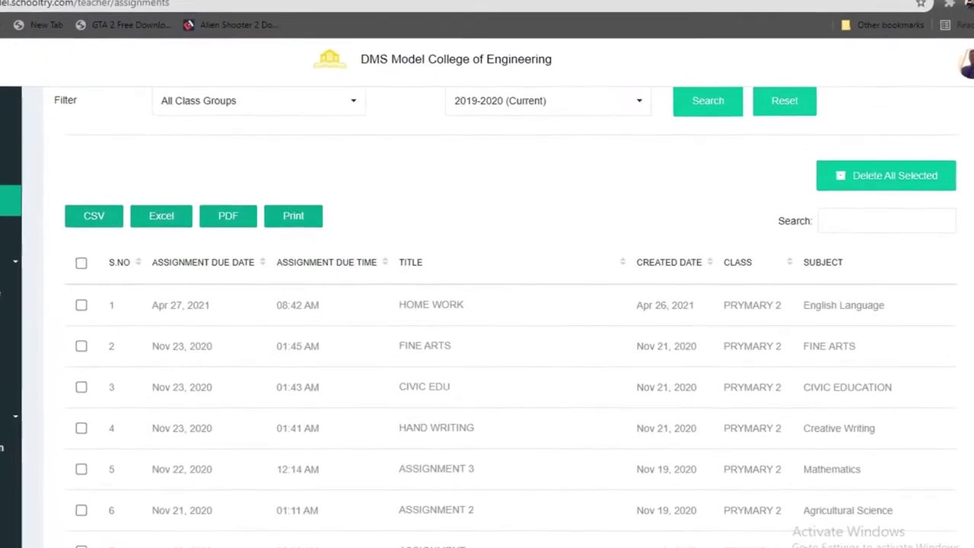
scroll(908, 222, down, 3)
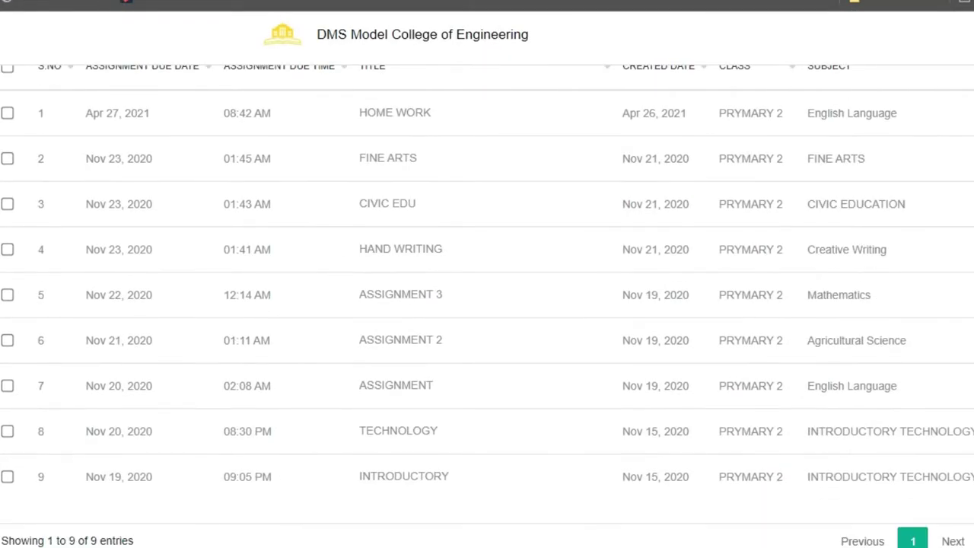
scroll(908, 222, up, 3)
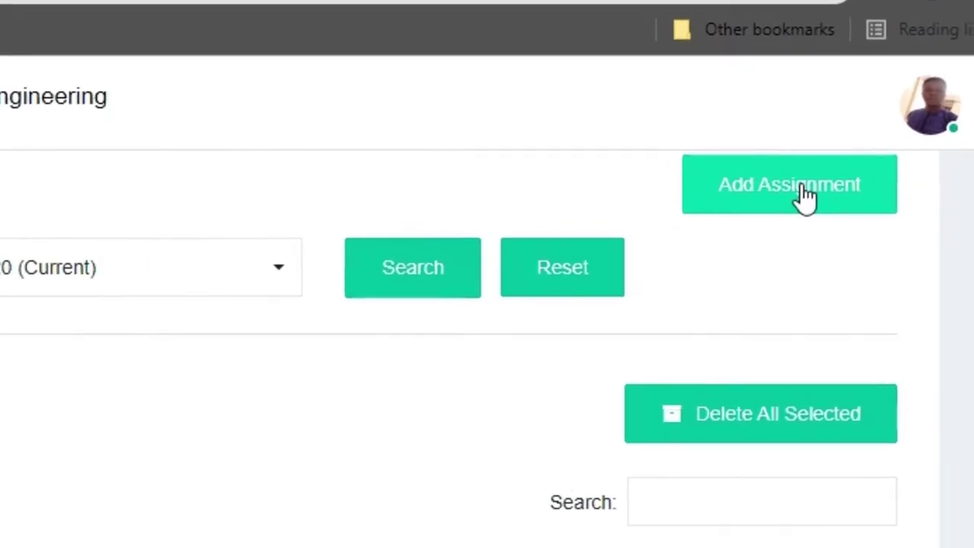
Step: Start a new assignment and set its due date to 28-04-2021
click(806, 197)
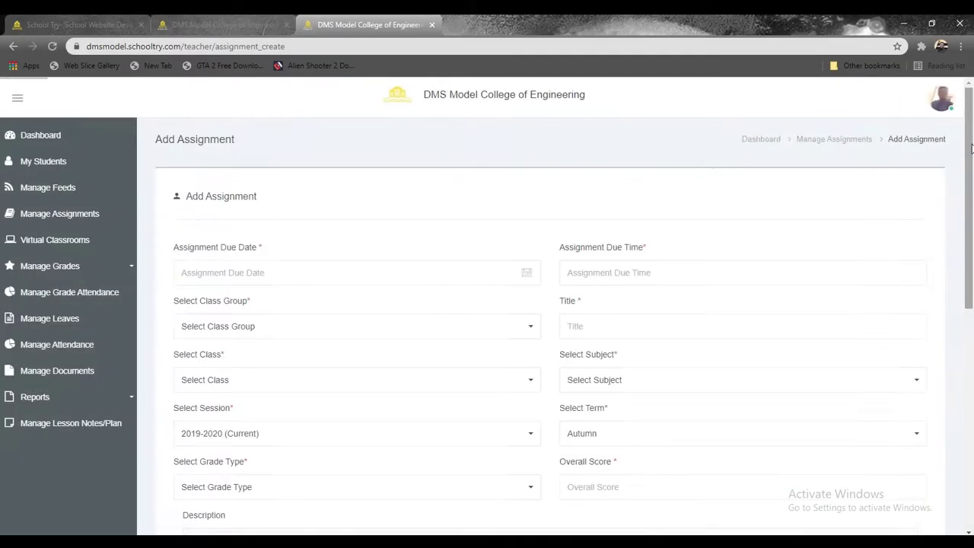
scroll(973, 166, up, 1)
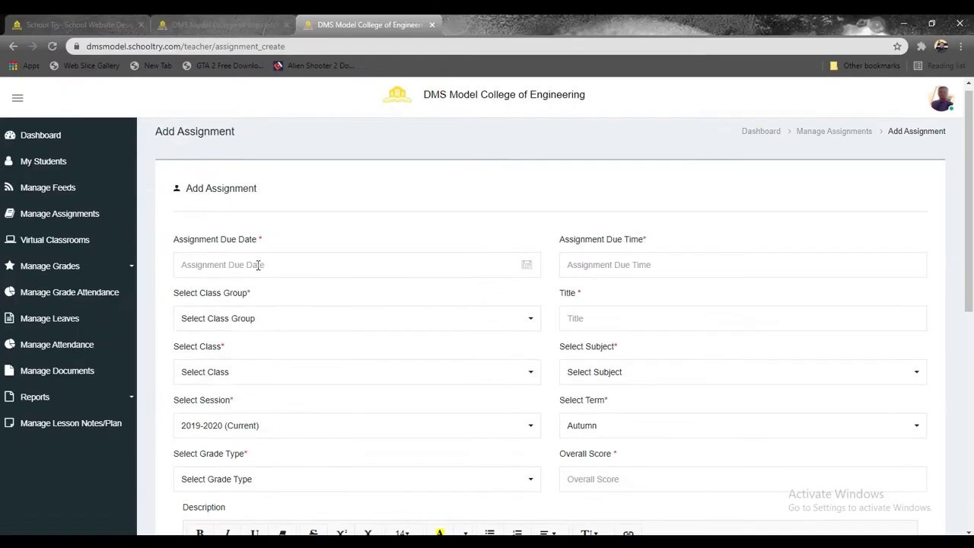
click(214, 252)
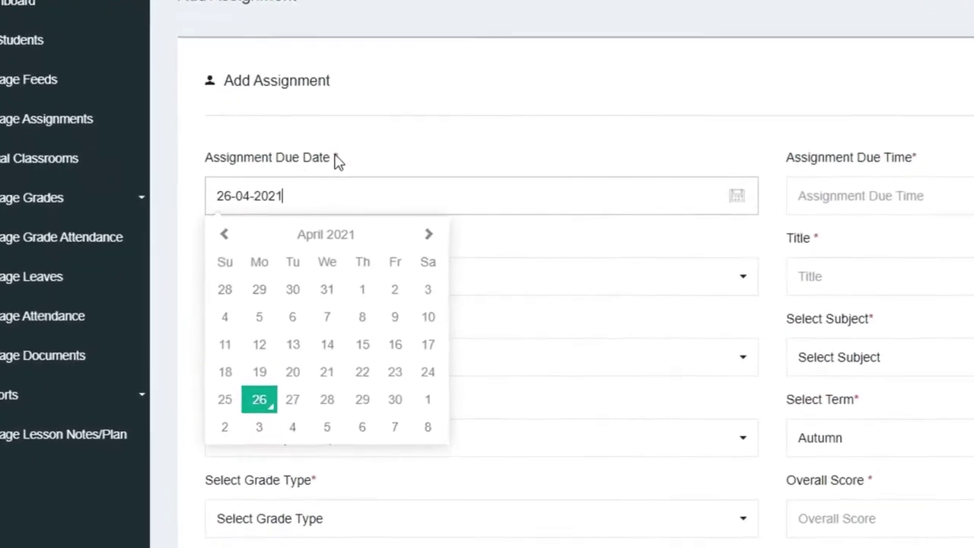
click(326, 399)
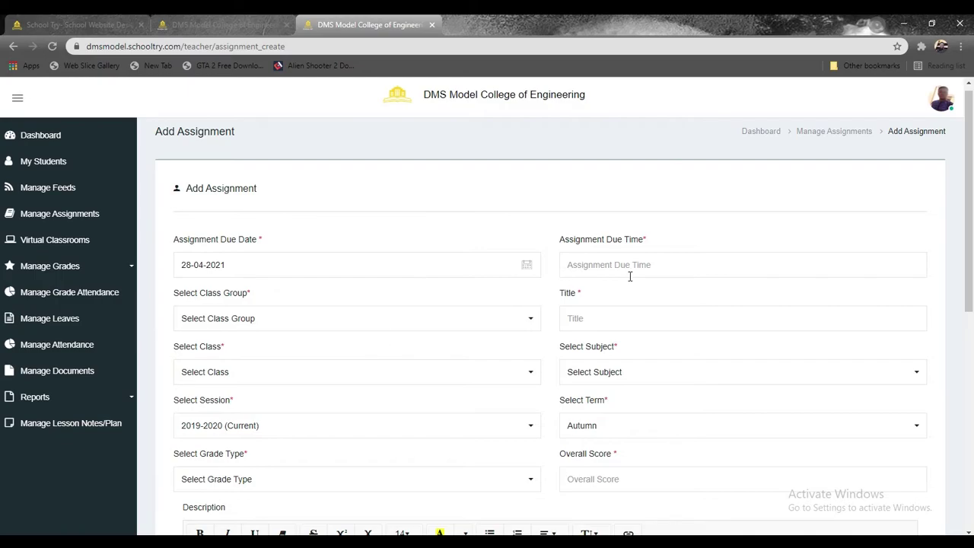
Step: Set the assignment due time to 12:00 PM
click(630, 274)
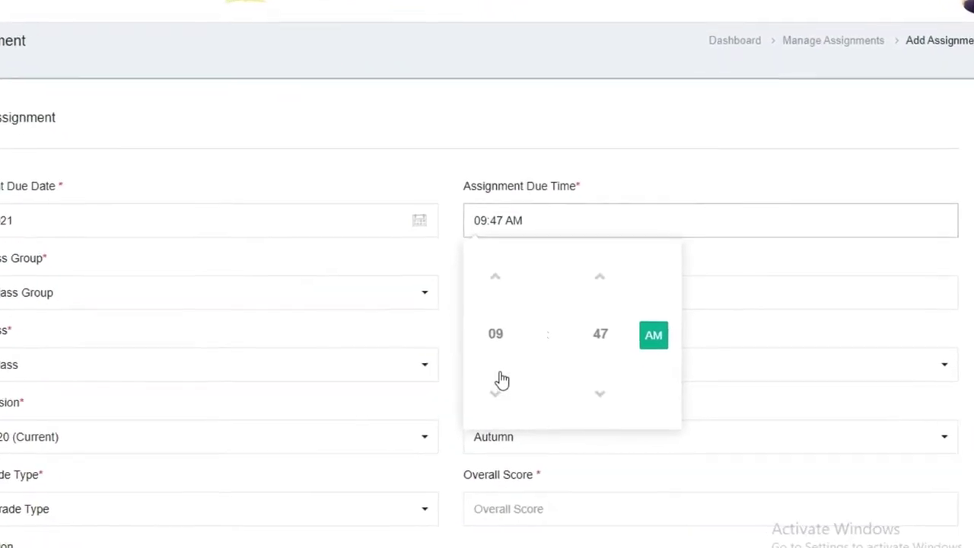
triple_click(495, 394)
double_click(484, 289)
double_click(484, 290)
double_click(484, 290)
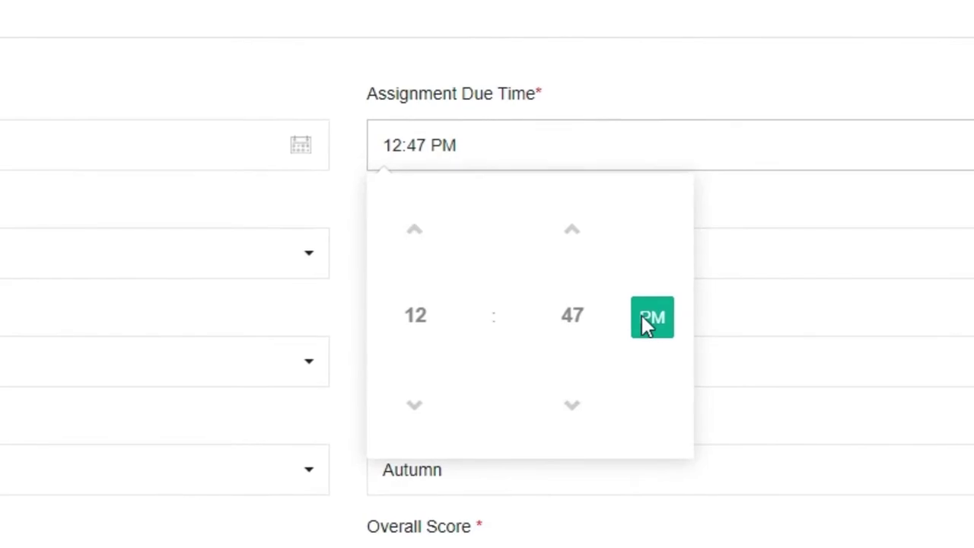
click(577, 259)
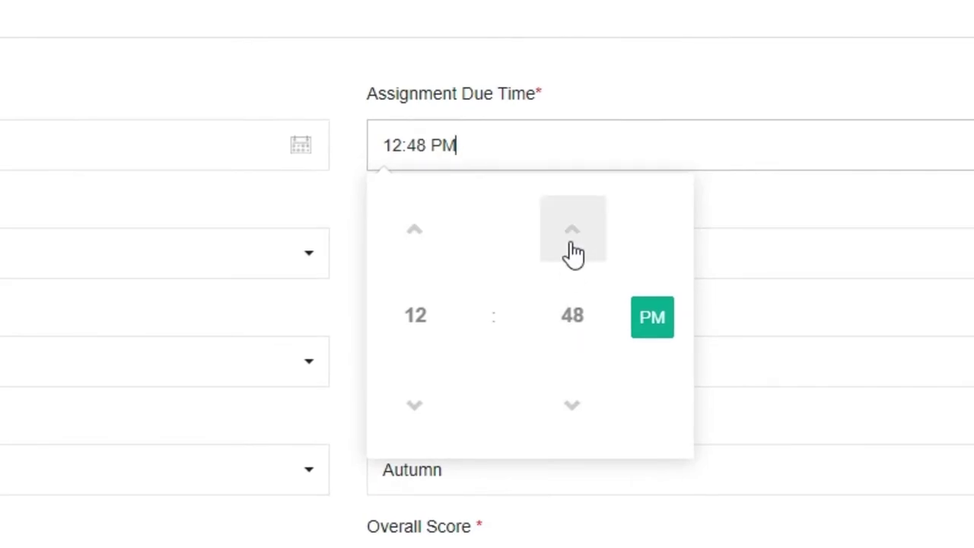
click(570, 309)
click(412, 228)
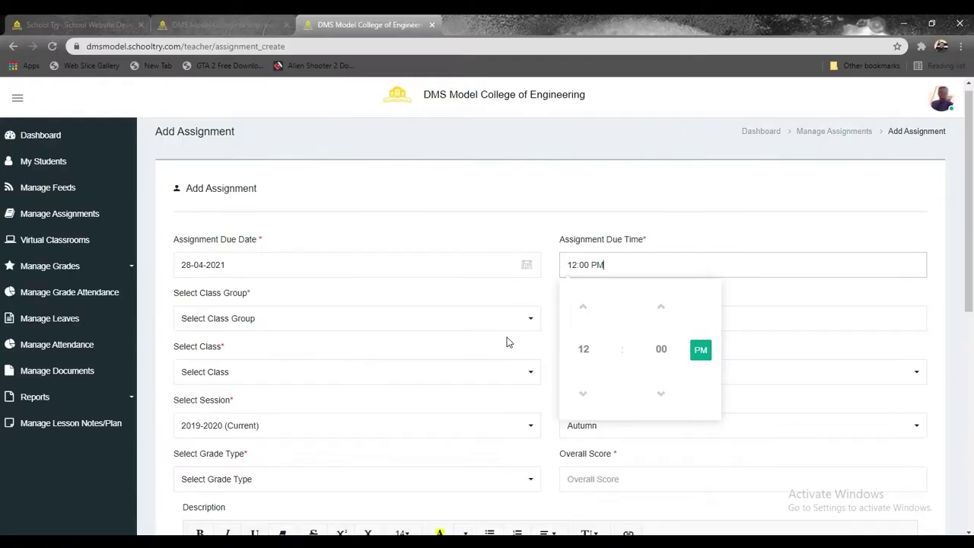
Step: Choose Main School Group as the class group and title the assignment HOME WORK
click(175, 258)
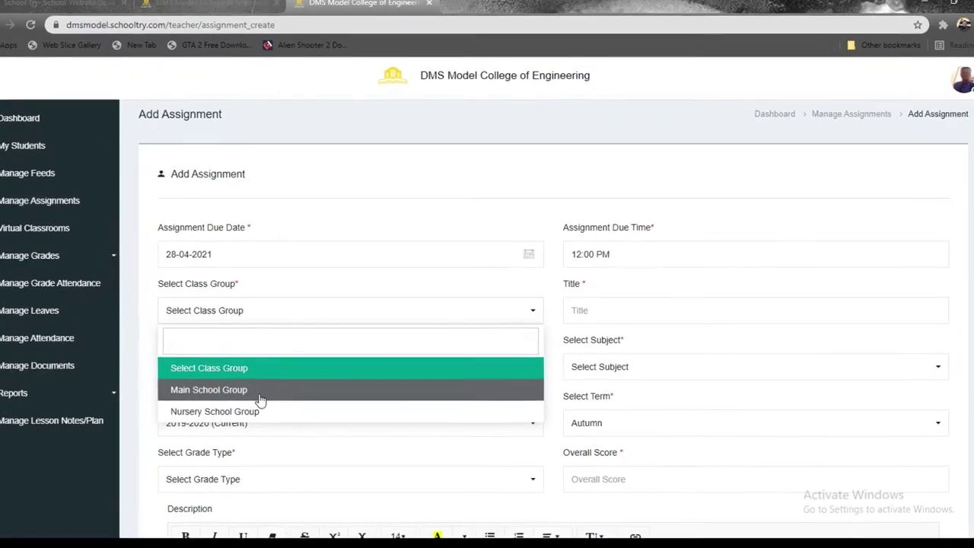
click(261, 396)
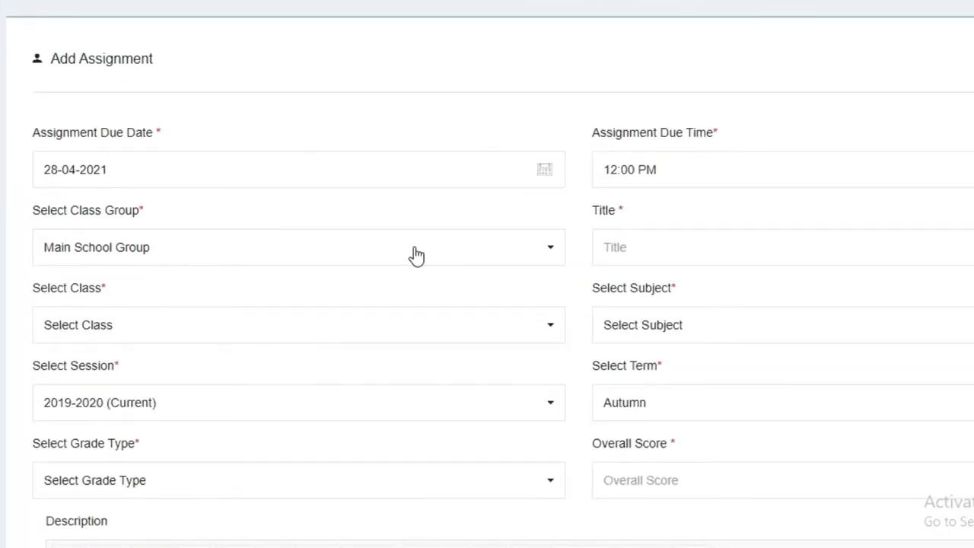
click(647, 256)
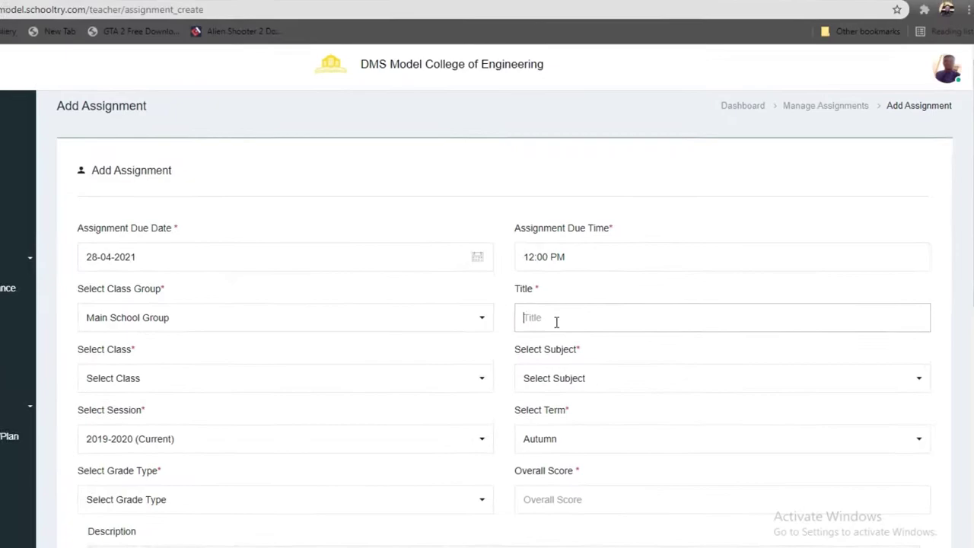
text(HOME)
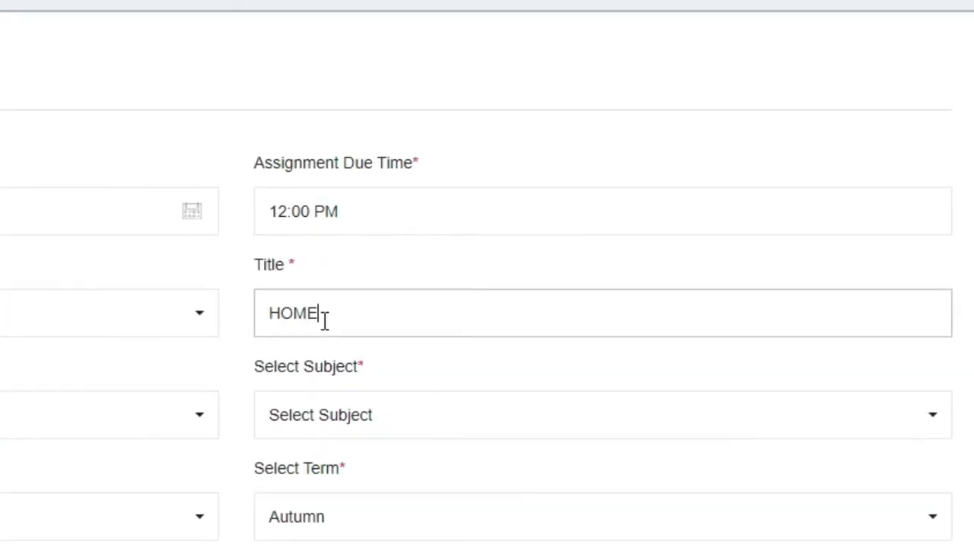
text( W)
key(BackSpace)
text(WORK)
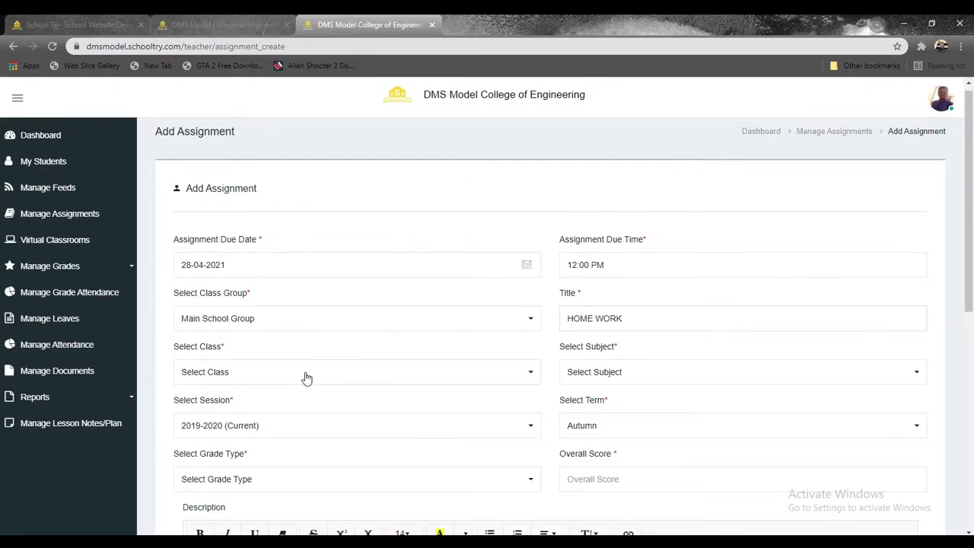
Step: Set the assignment's class to PRYMARY 2 and its subject to English Language
click(306, 376)
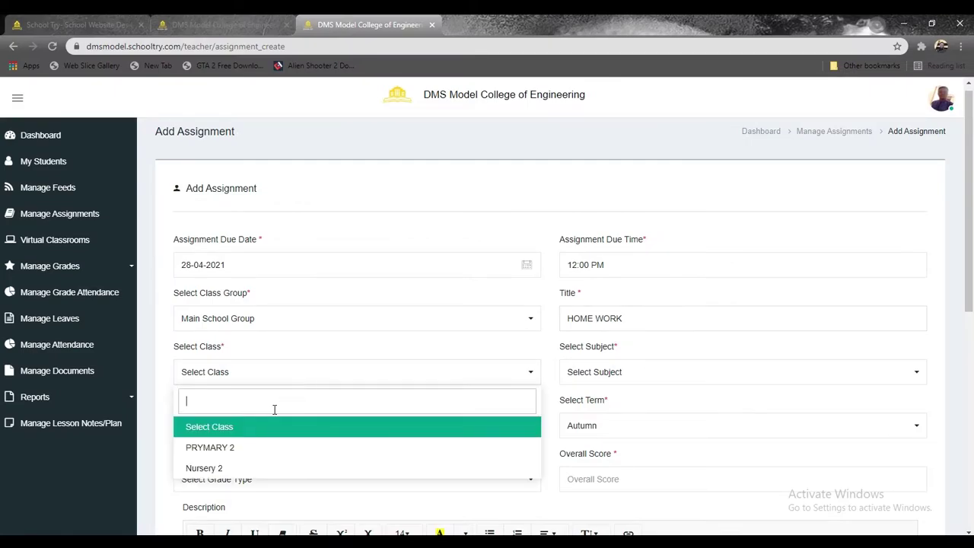
click(241, 449)
click(576, 377)
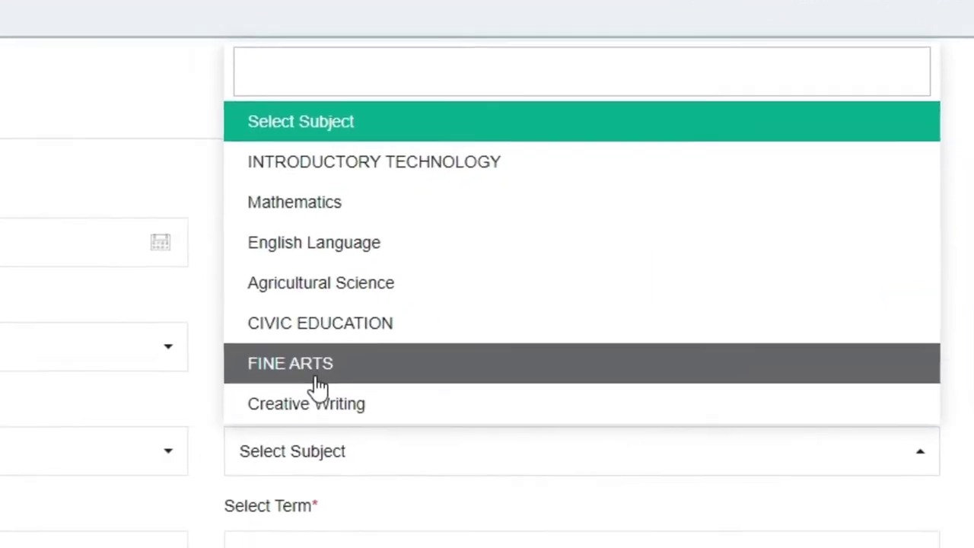
click(317, 244)
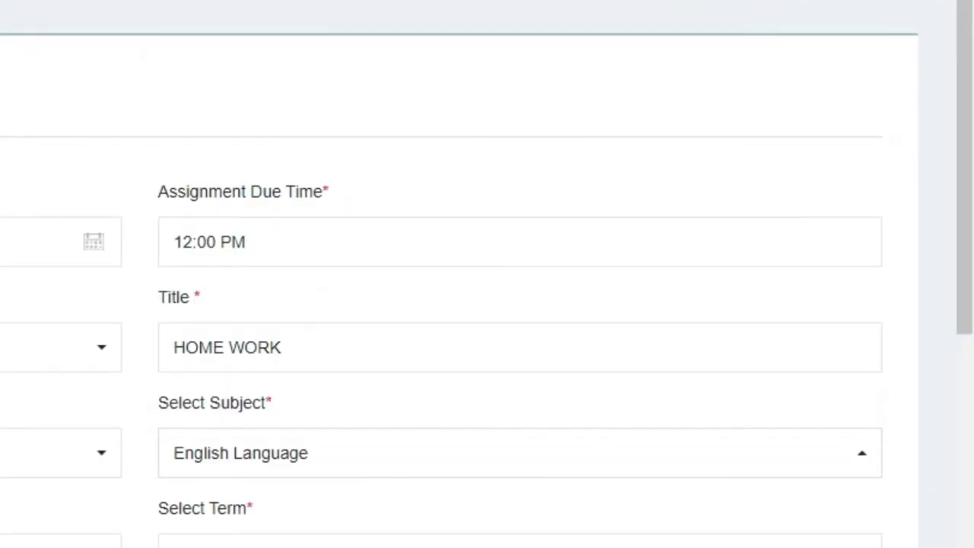
Step: Select the 2019-2020 (Current) session and keep Autumn as the term
click(307, 431)
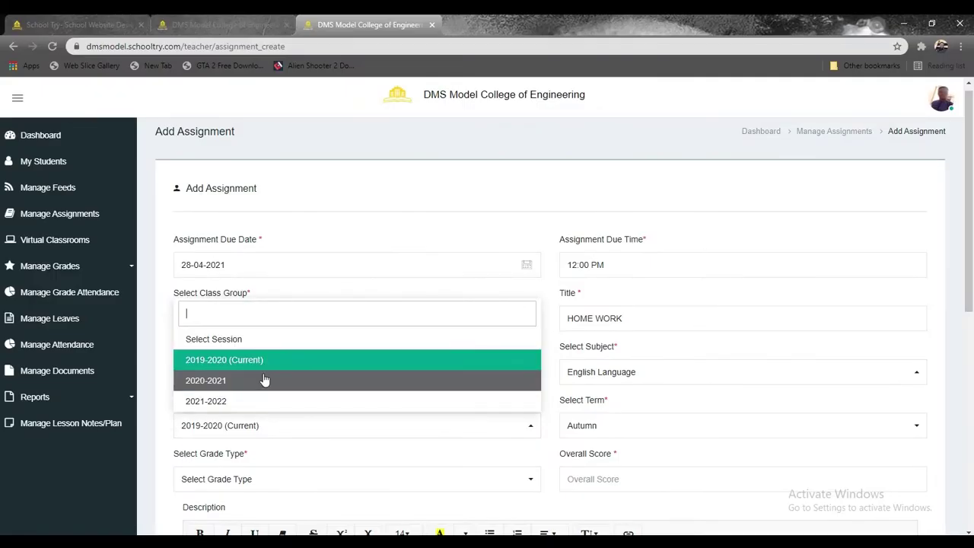
click(260, 366)
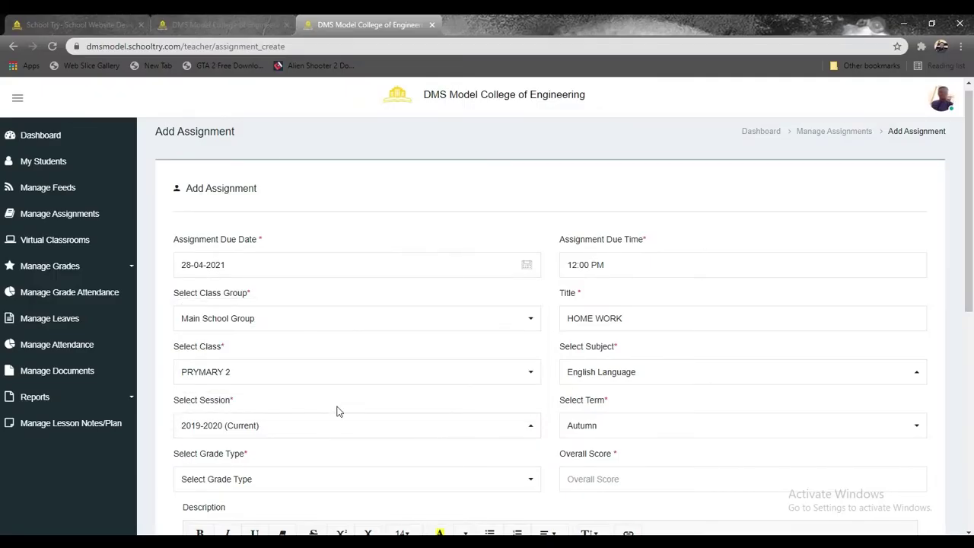
click(583, 440)
click(583, 439)
Step: Set the assignment's grade type to CA
scroll(688, 348, down, 2)
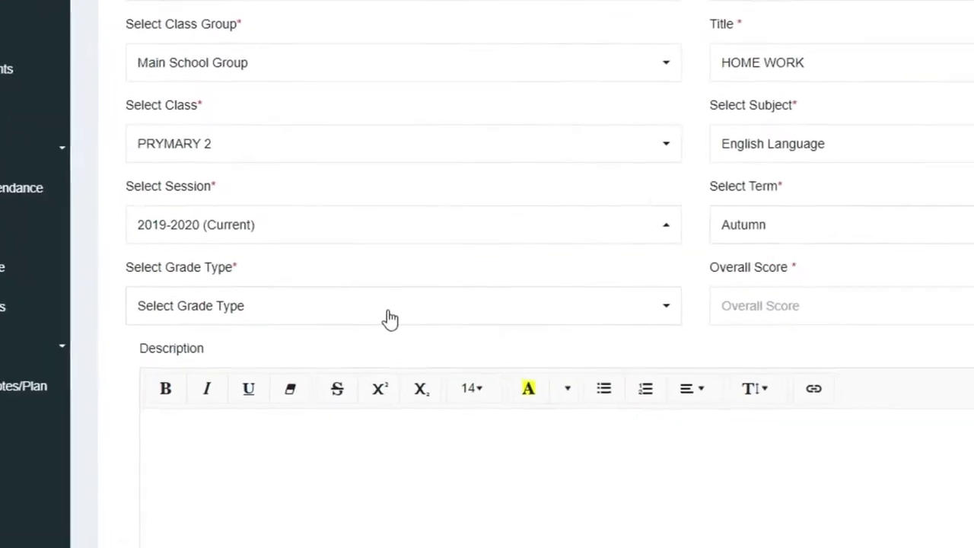
click(388, 319)
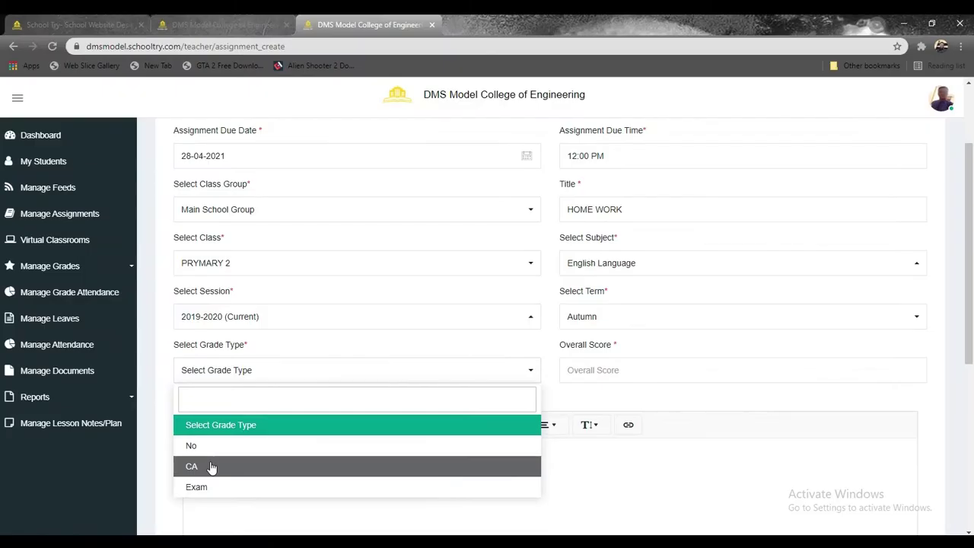
click(211, 466)
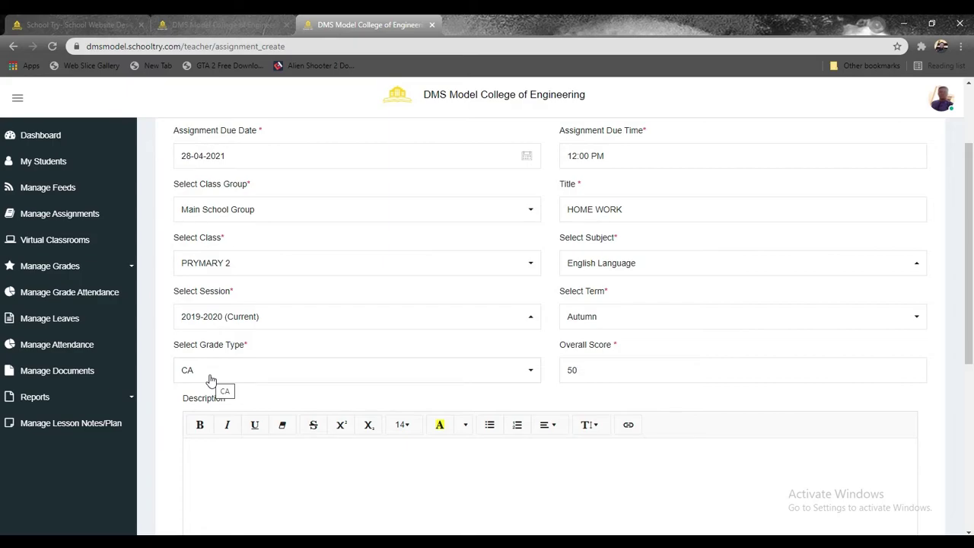
Step: Try the No option as grade type, check the custom Grade Type field, and switch back to CA
click(211, 377)
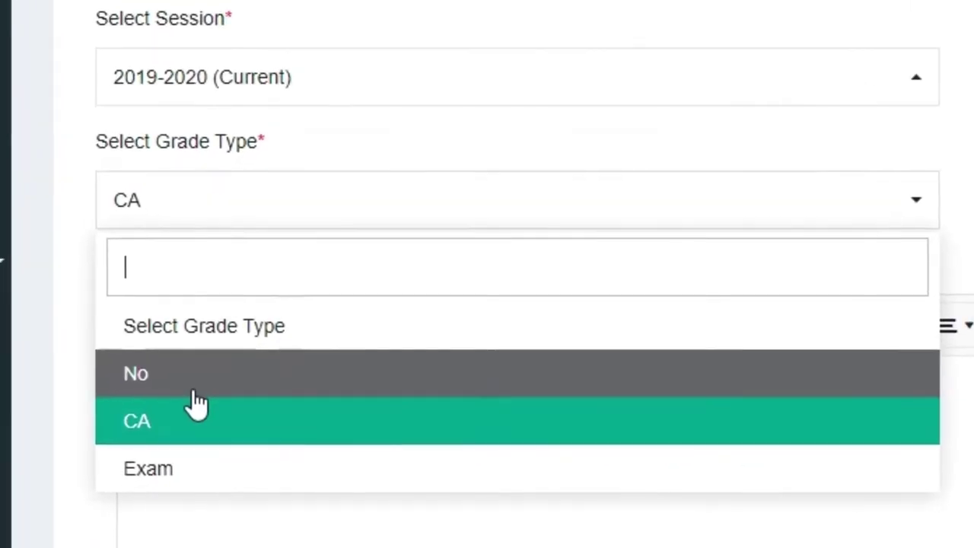
click(194, 392)
click(218, 306)
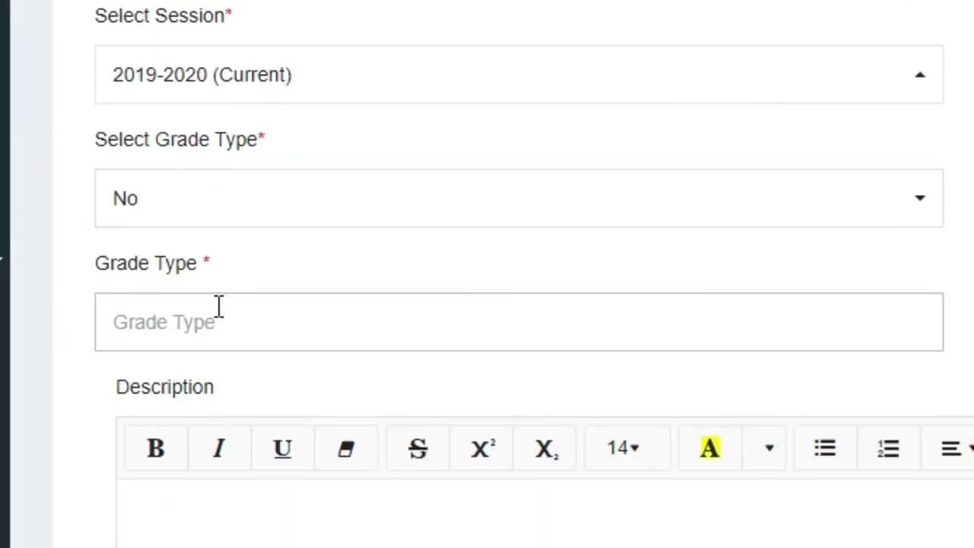
click(192, 199)
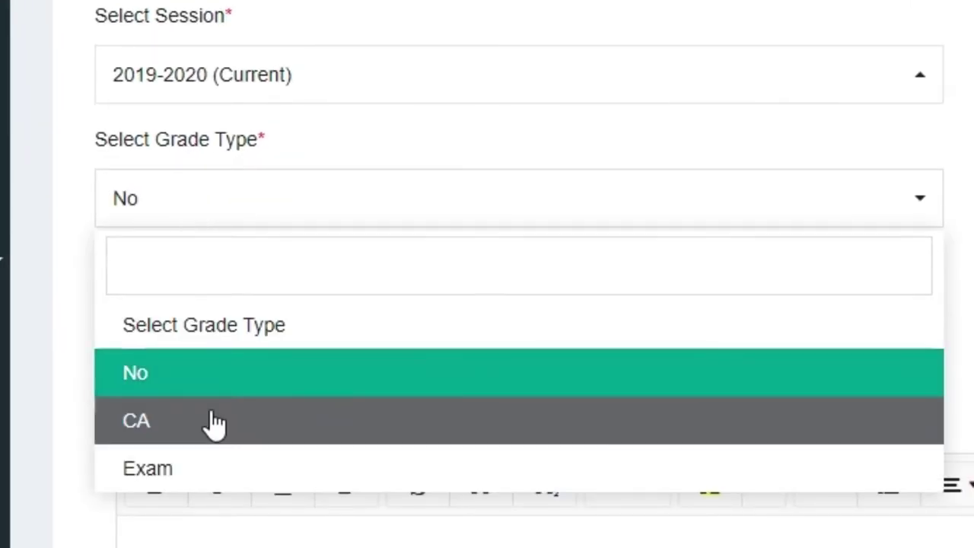
click(213, 424)
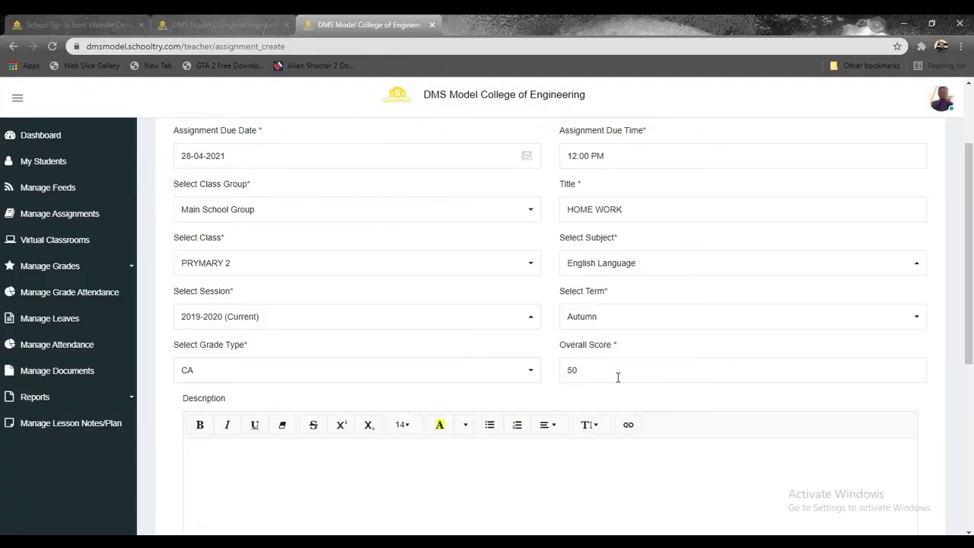
Step: Enter "WHAT IS A VERB ?" as the assignment description and go to the attachment area
scroll(694, 377, down, 2)
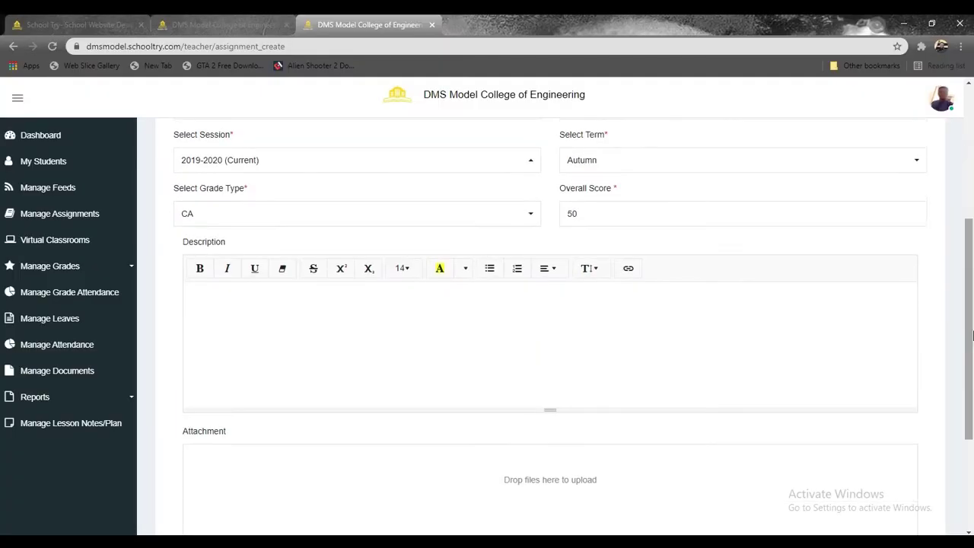
click(501, 395)
text(WHA)
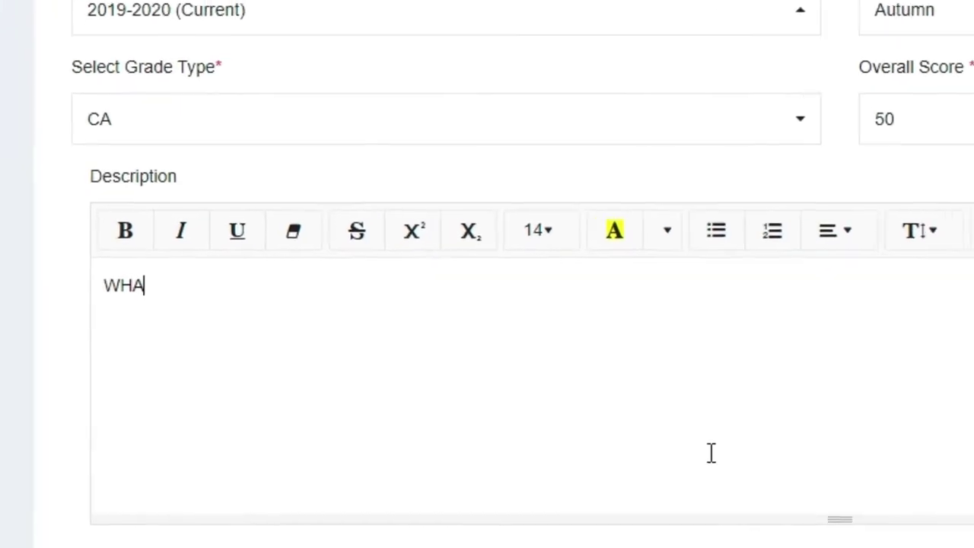
text(T IS A VERB ?)
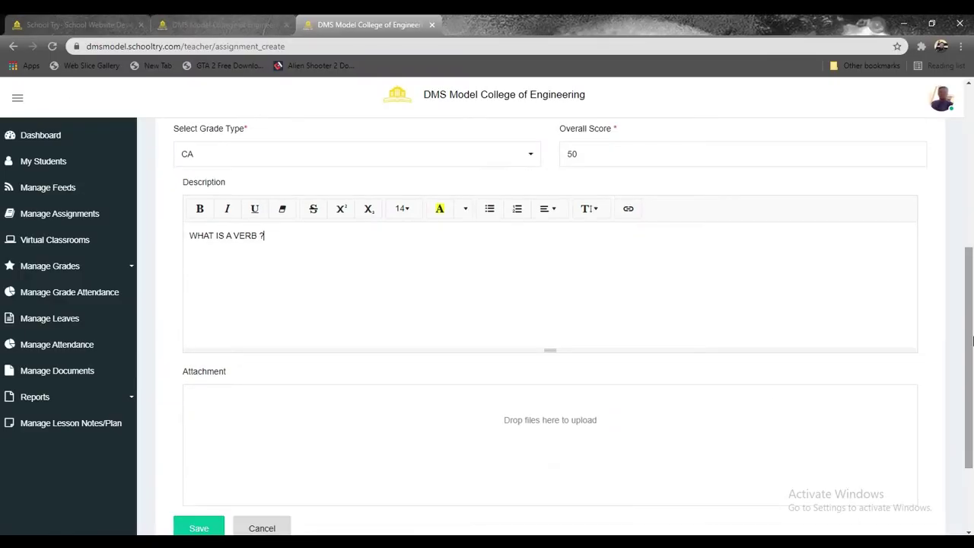
scroll(966, 370, down, 1)
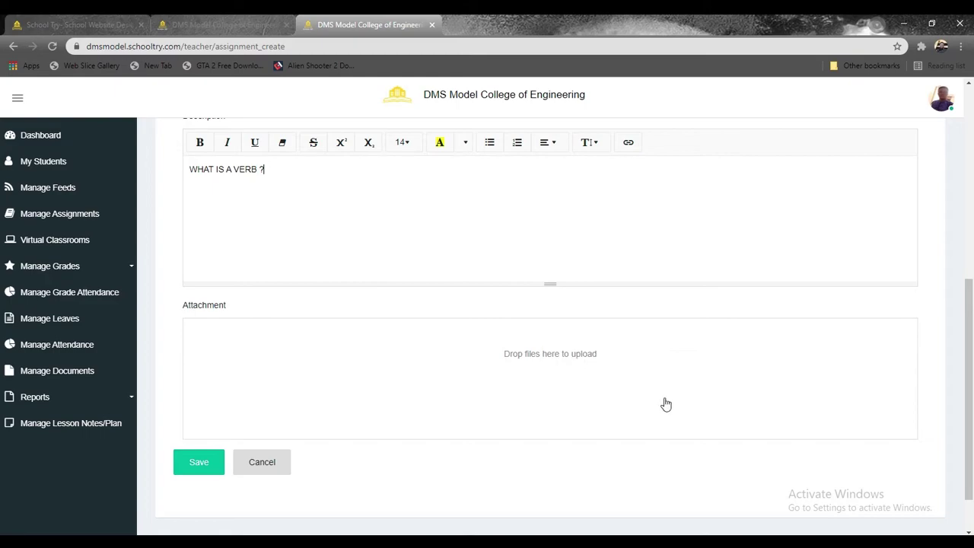
Step: Save the new homework assignment without adding an attachment
drag(971, 340, 971, 358)
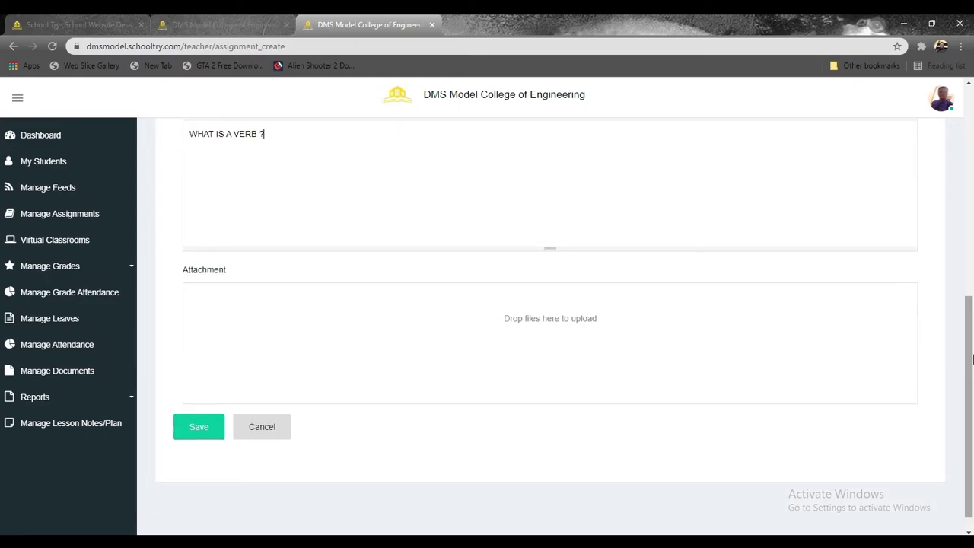
click(213, 440)
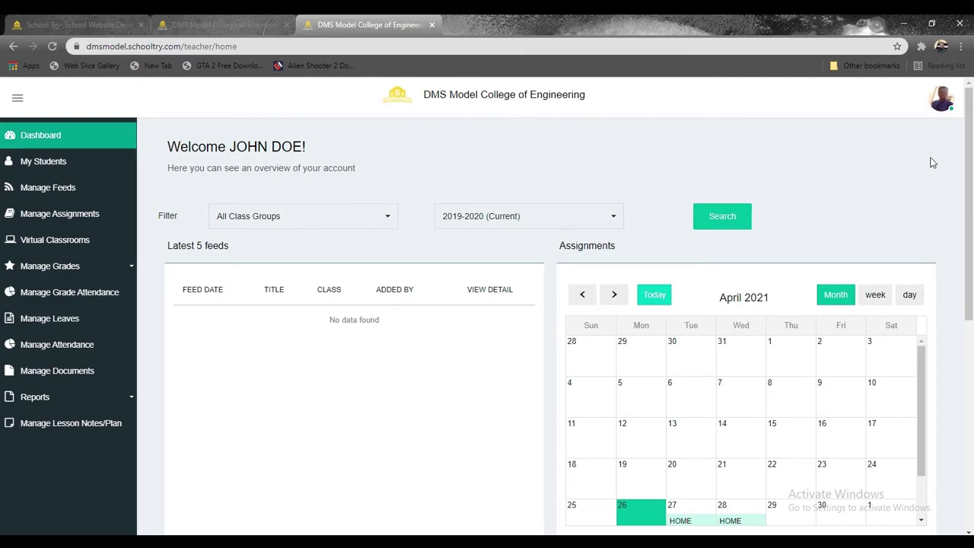
Step: Open the homework on April 28 from the dashboard's assignments calendar and review its details
mouse_move(970, 165)
mouse_down()
mouse_move(973, 223)
mouse_move(969, 153)
mouse_up()
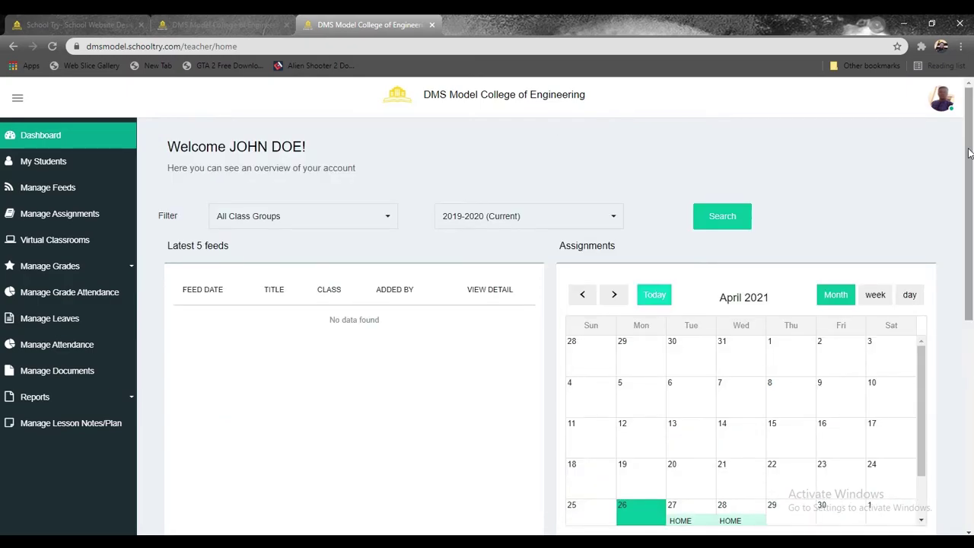
scroll(935, 200, down, 2)
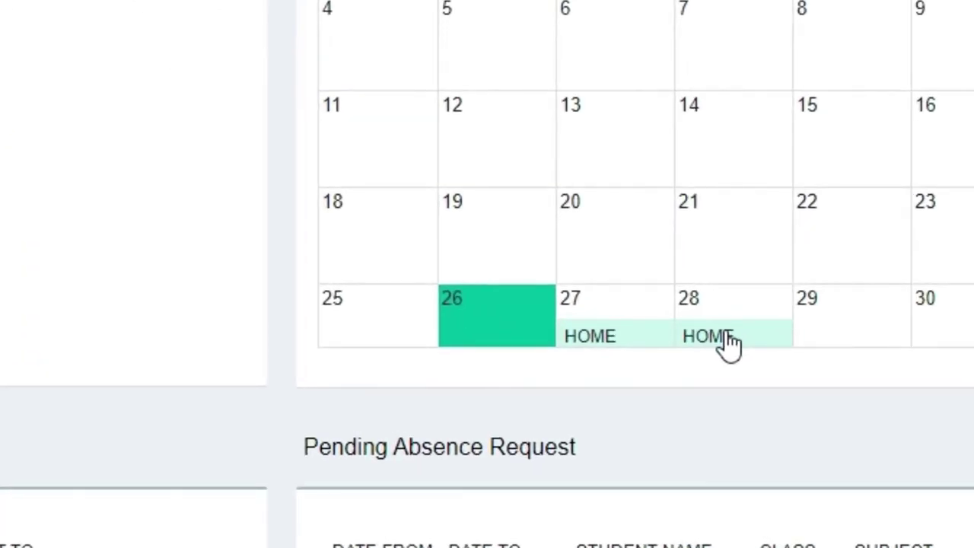
click(729, 344)
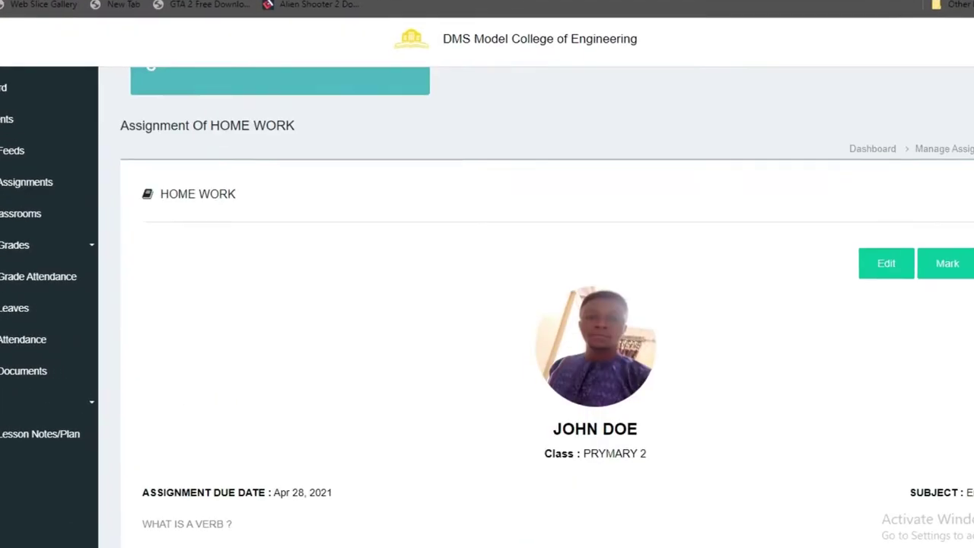
scroll(532, 304, down, 2)
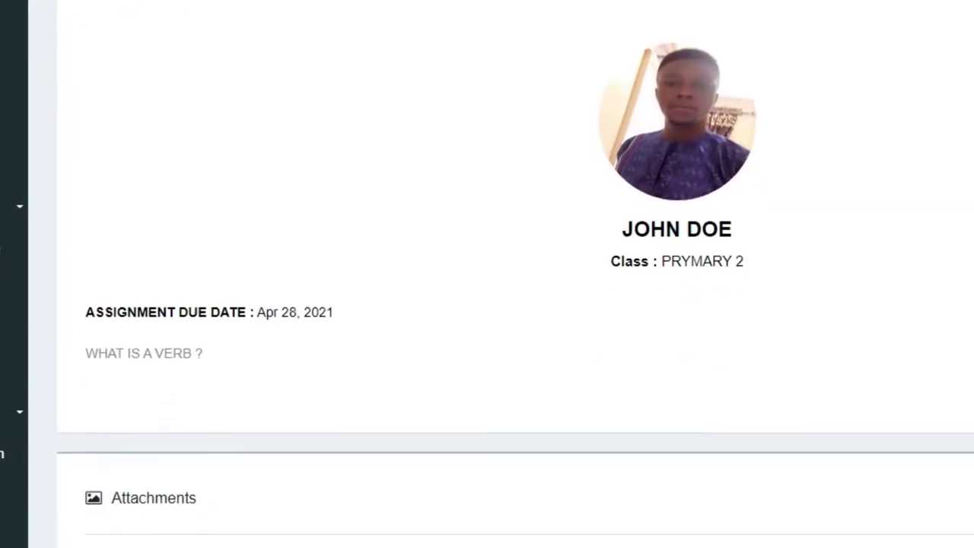
scroll(533, 305, up, 1)
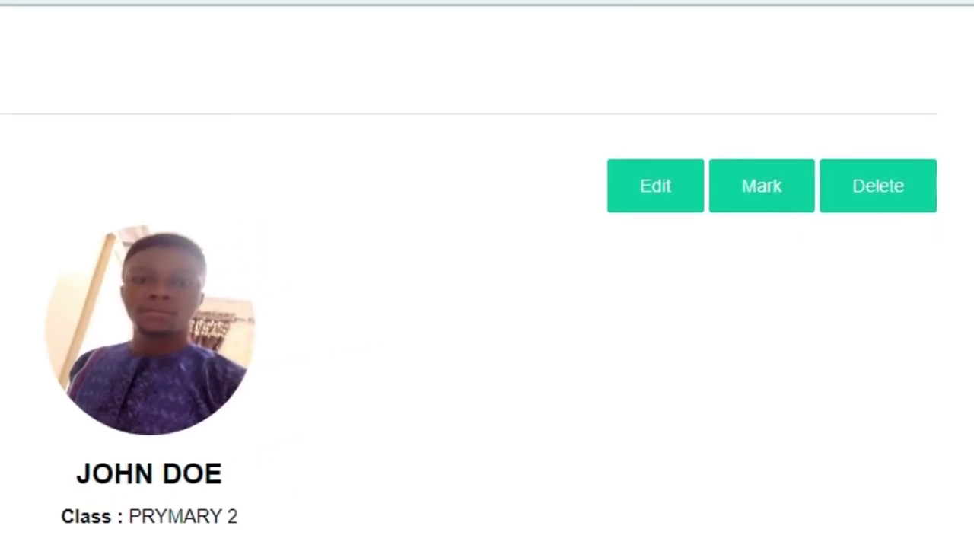
Step: Go to marking for this homework, open the student's submission and read the submitted answer
click(762, 186)
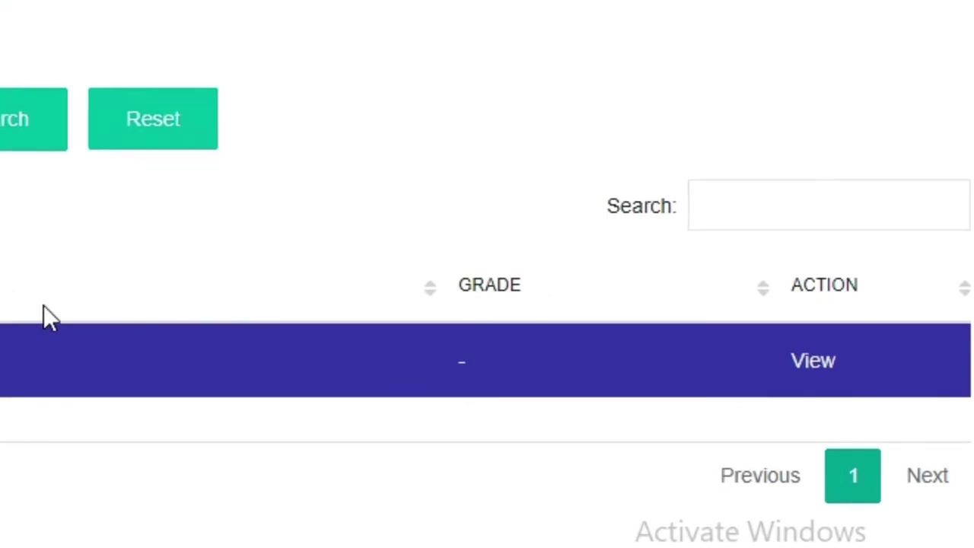
click(813, 360)
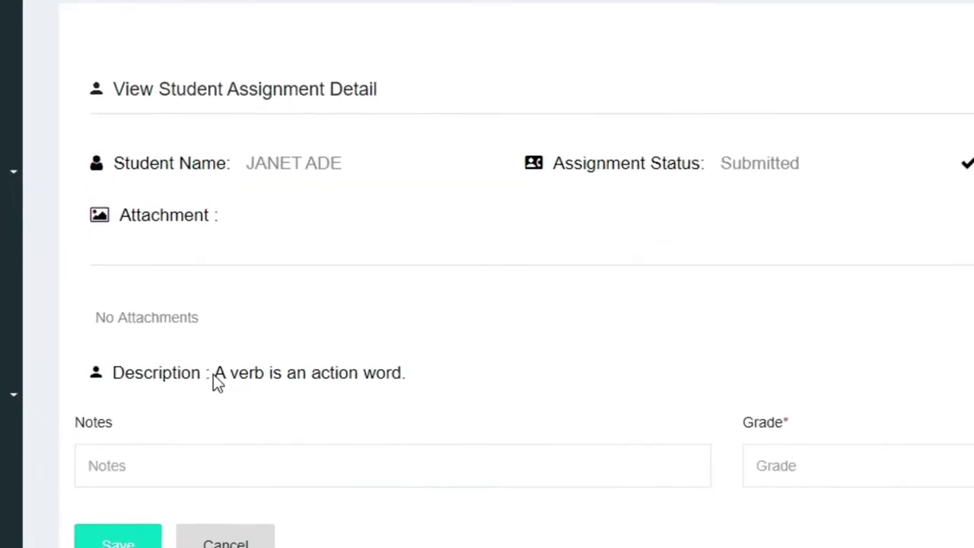
drag(249, 385, 349, 386)
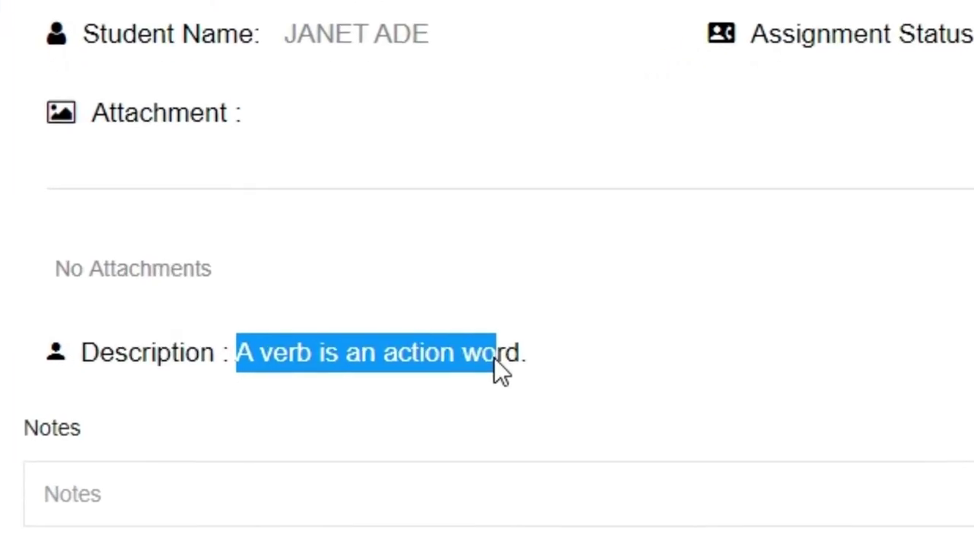
click(614, 342)
Step: Mark the submission with the note CORRECT and a grade of 45, and save it
click(151, 516)
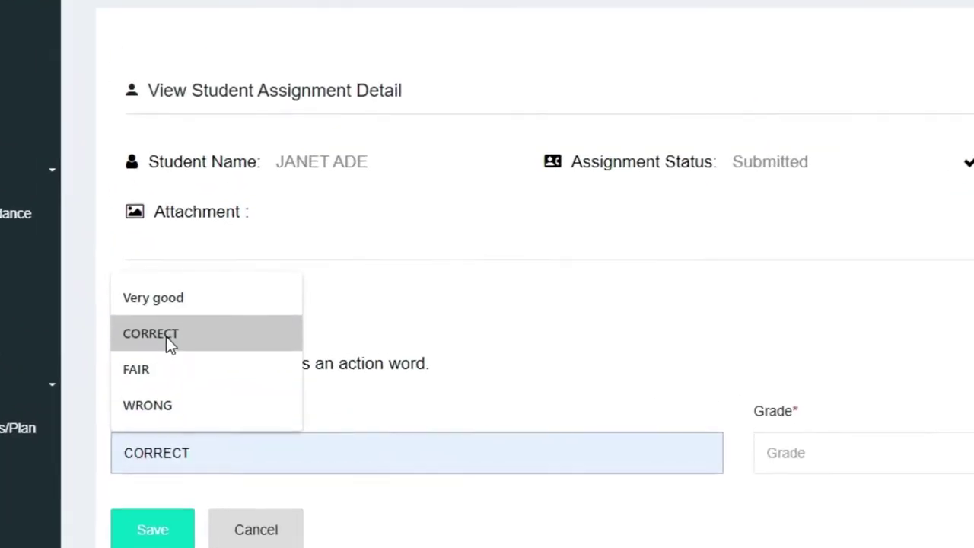
click(143, 308)
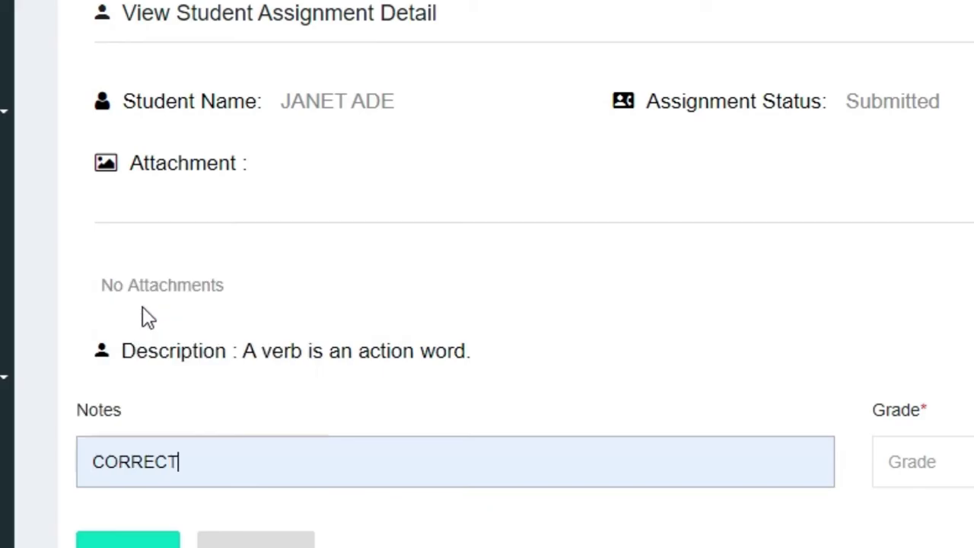
click(964, 456)
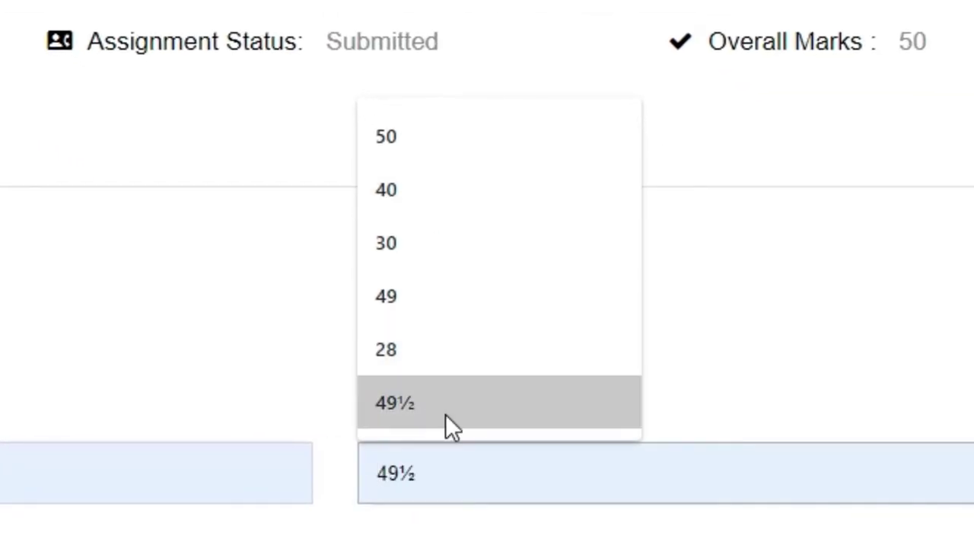
text(4)
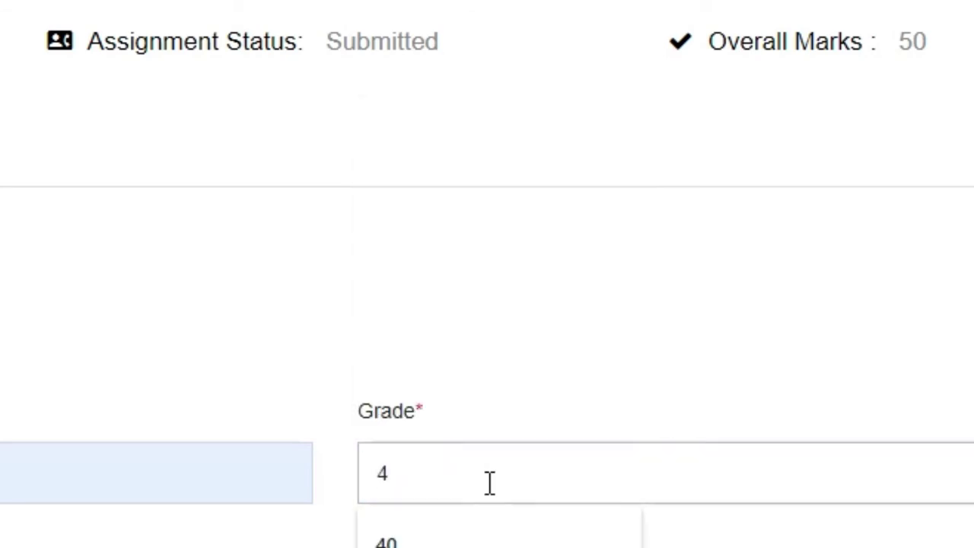
text(5)
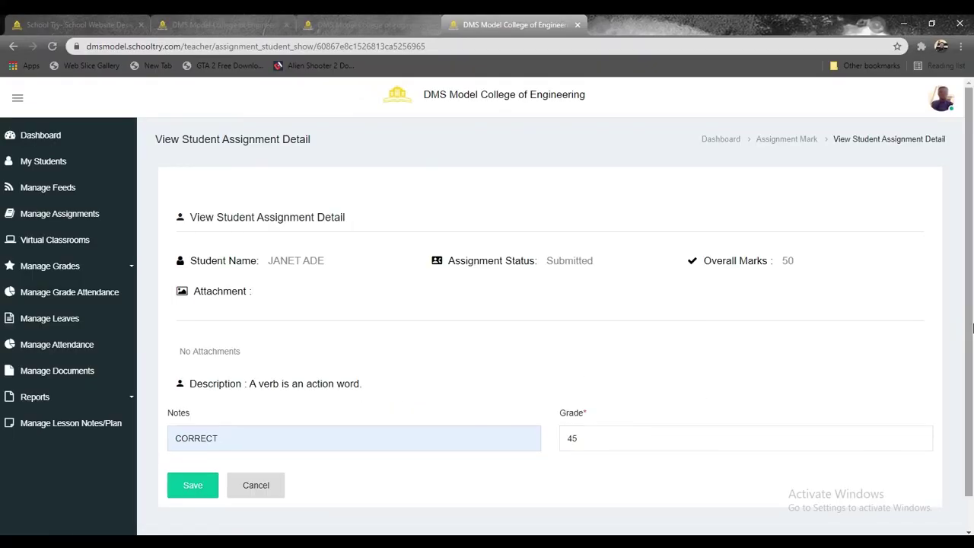
scroll(591, 408, down, 1)
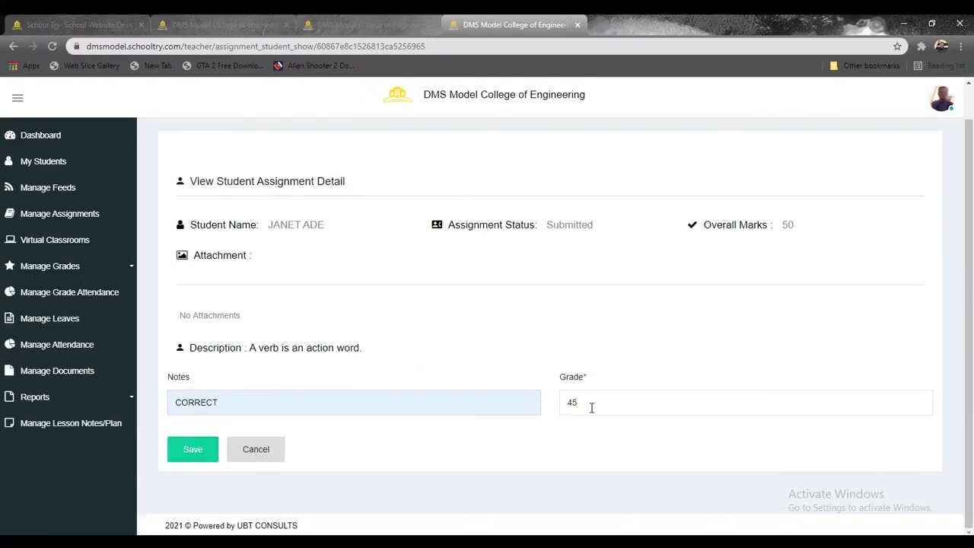
click(204, 451)
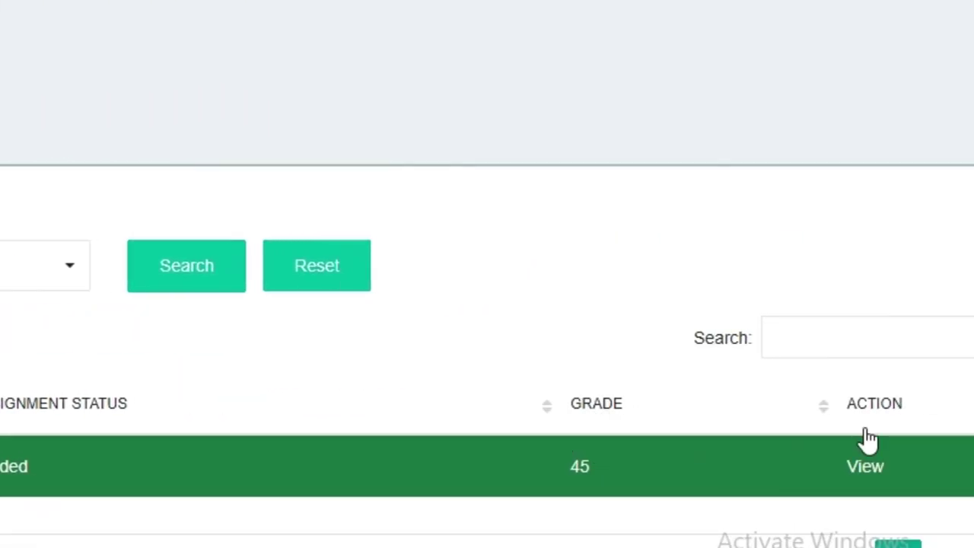
scroll(868, 439, down, 1)
scroll(973, 331, up, 1)
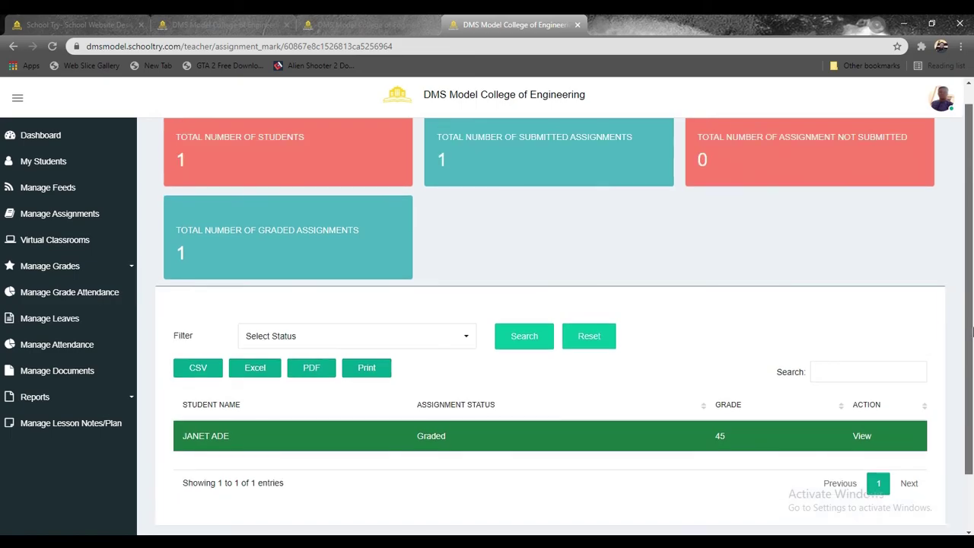
scroll(972, 332, up, 1)
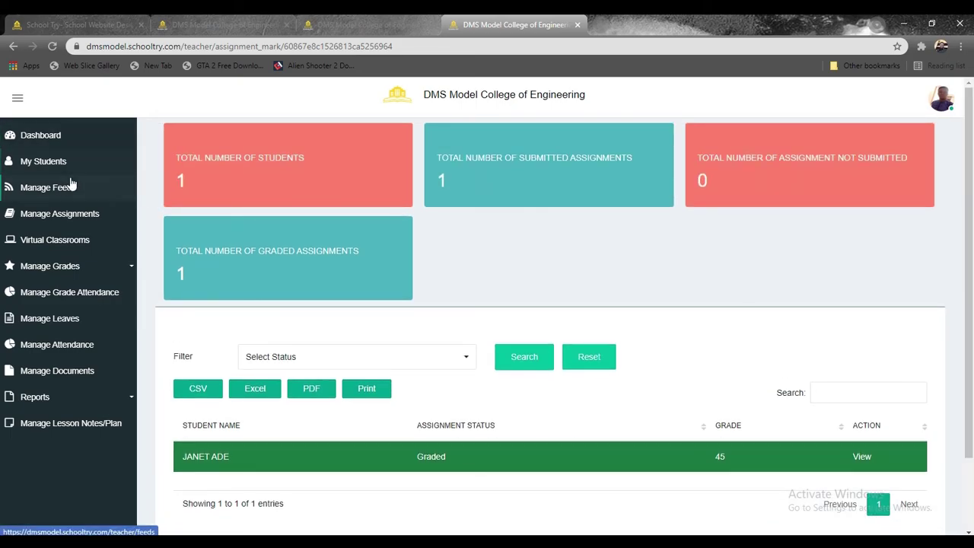